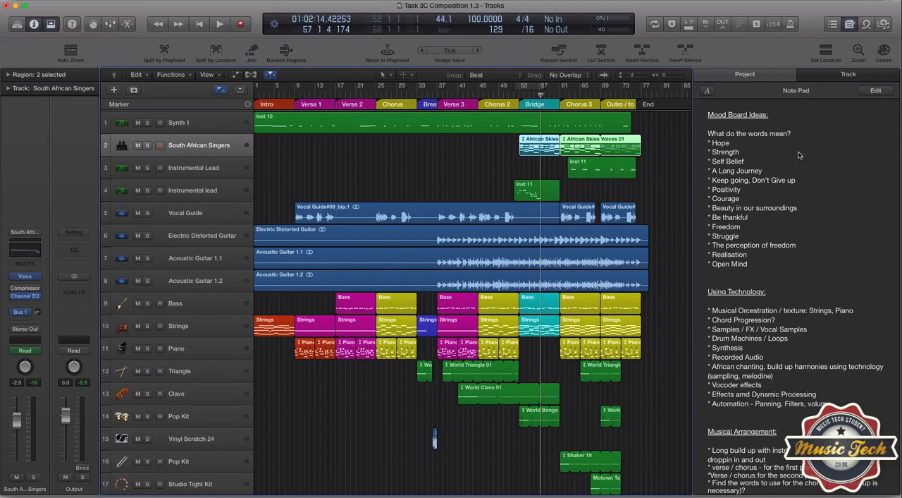
# Show the Vocals loops in the loop browser and audition African Skies Voices 01
pyautogui.click(866, 25)
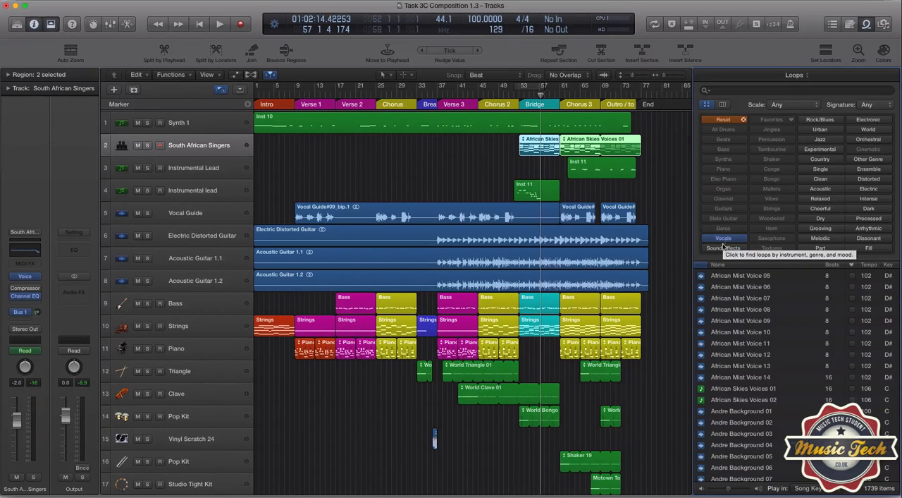
pyautogui.scroll(-3, 733, 325)
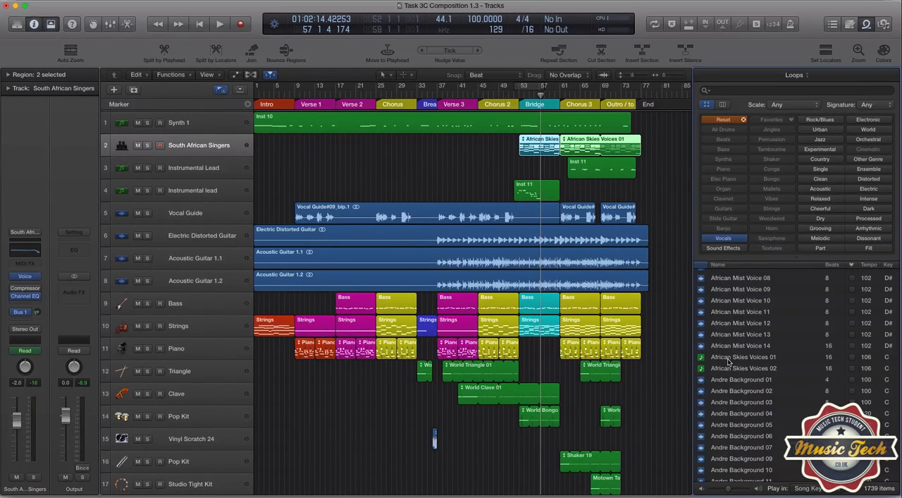
pyautogui.click(729, 361)
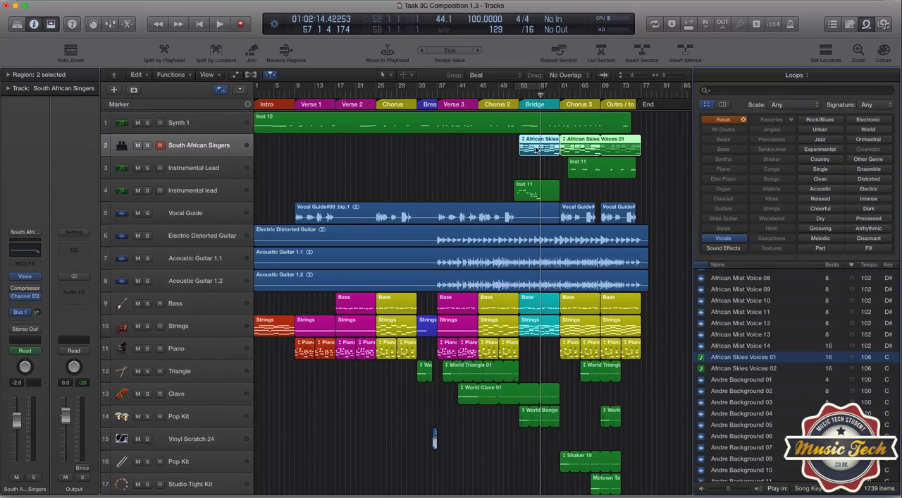
# Return to the project note pad and review the lyrics, chord progression and instrumentation notes
pyautogui.click(833, 27)
pyautogui.click(850, 24)
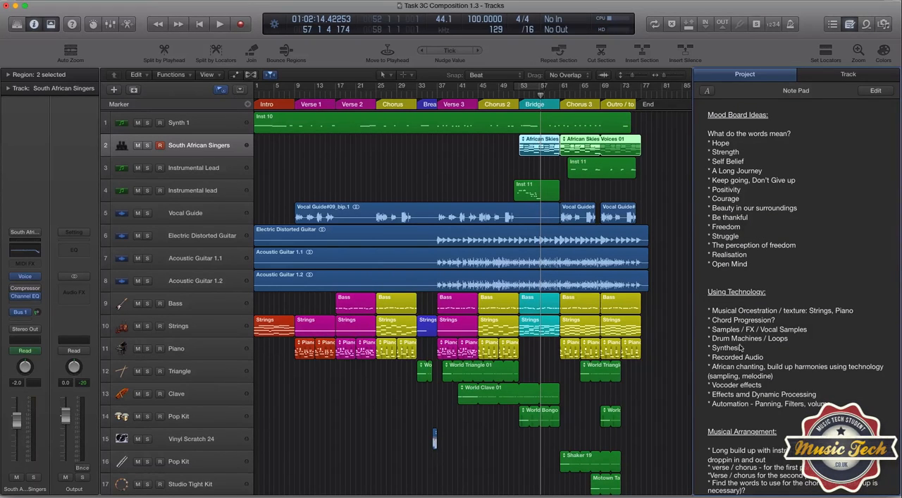
pyautogui.scroll(-10, 757, 359)
pyautogui.scroll(-12, 758, 360)
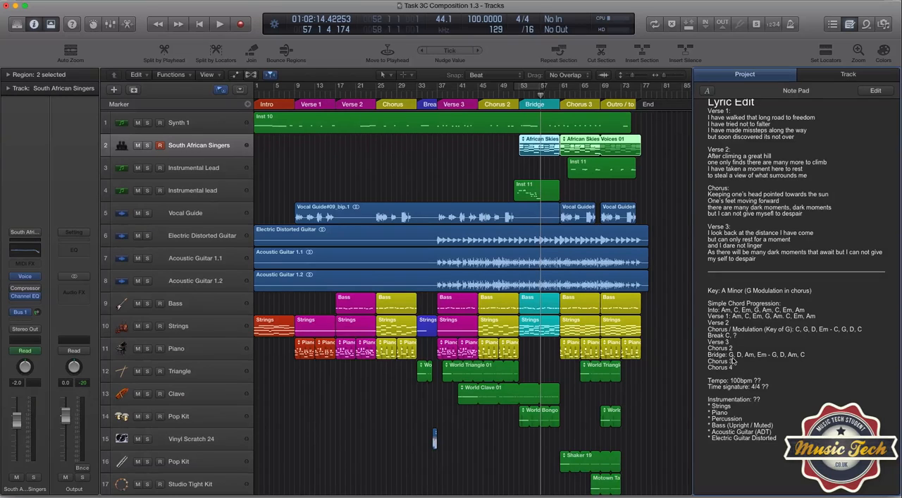
# Open the Bridge's African Skies Voices 01 region in the Piano Roll and examine its notes from bar 53 to 61
pyautogui.doubleClick(537, 143)
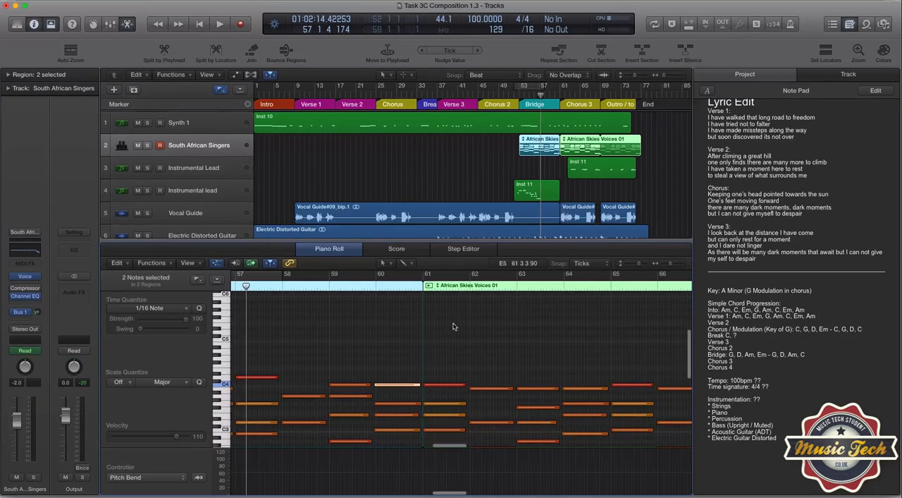
pyautogui.hscroll(-3, 435, 326)
pyautogui.hscroll(-5, 434, 327)
pyautogui.scroll(-1, 431, 326)
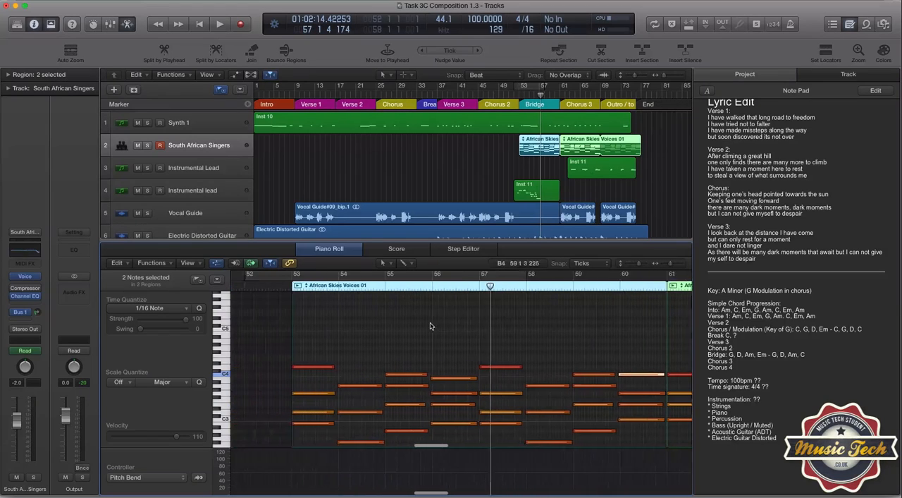
pyautogui.hscroll(-2, 428, 326)
pyautogui.scroll(-2, 428, 325)
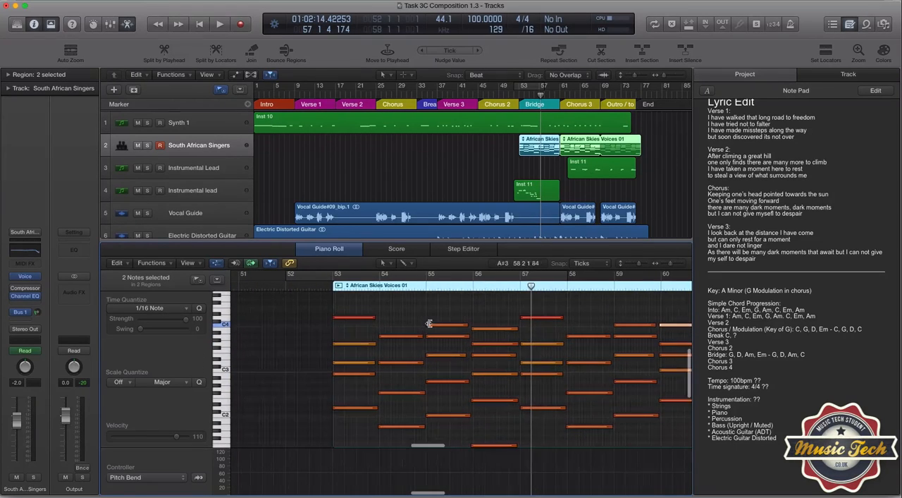
pyautogui.hscroll(4, 428, 327)
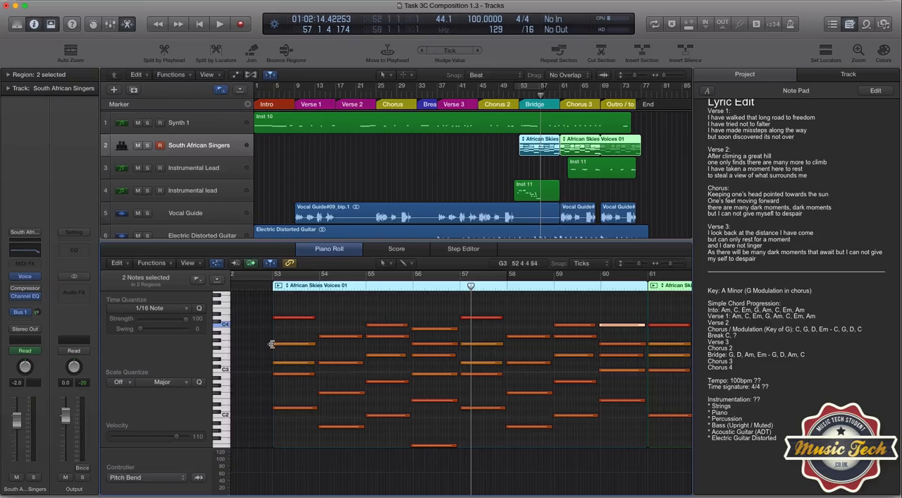
pyautogui.scroll(-1, 308, 356)
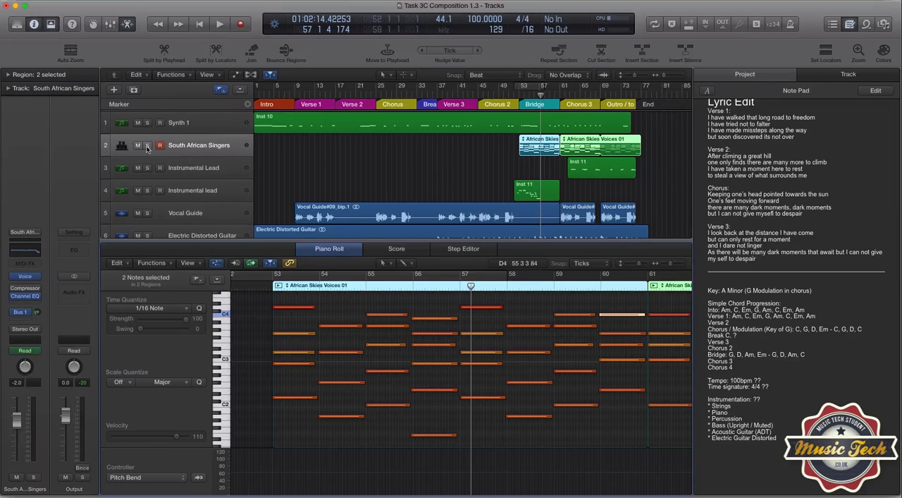
# Mute both instrumental lead tracks, the Vocal Guide and Synth 1
pyautogui.click(138, 168)
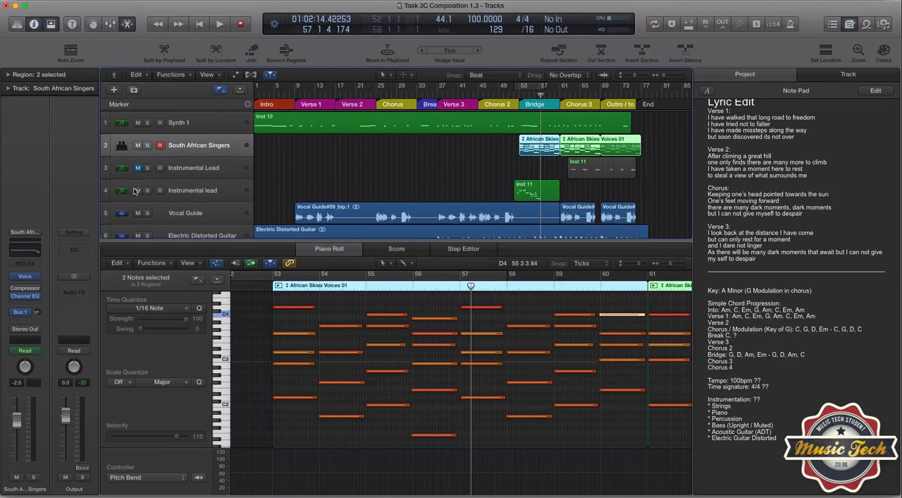
pyautogui.click(137, 190)
pyautogui.click(137, 213)
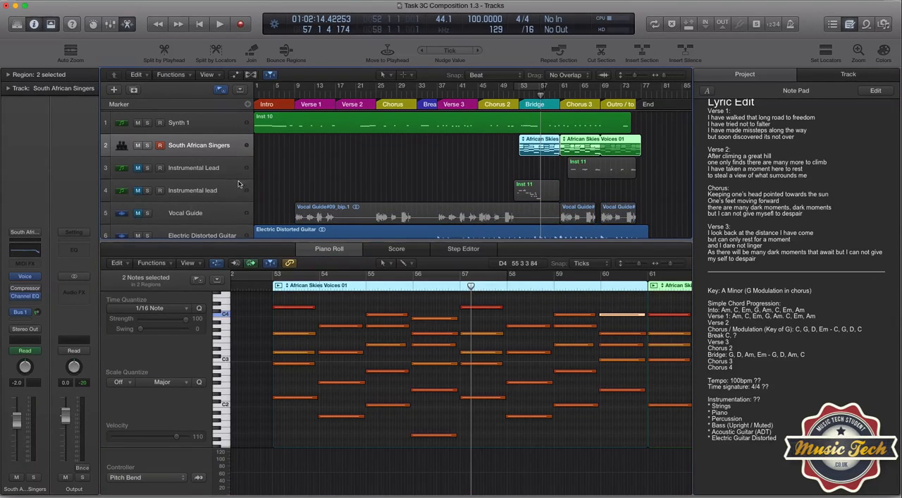
pyautogui.click(138, 123)
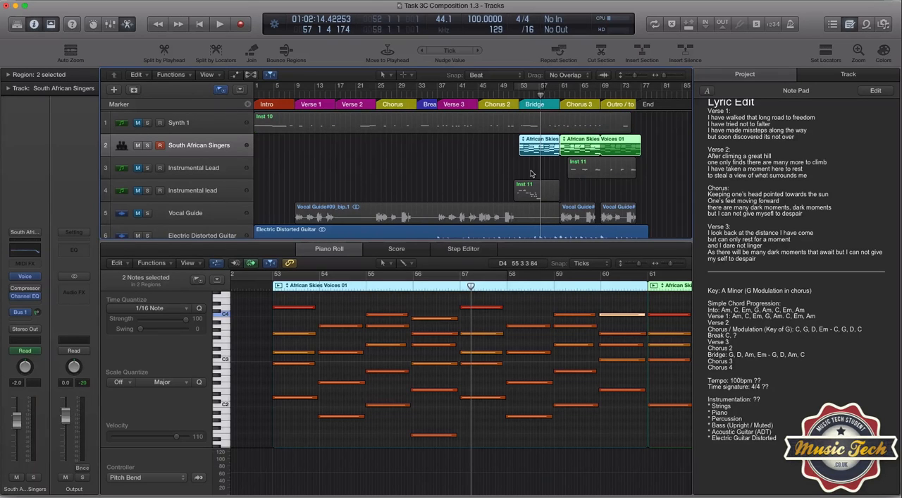
# Play the arrangement from just before the Bridge to hear the South African Singers part, and stop near bar 60
pyautogui.click(515, 98)
pyautogui.press('space')
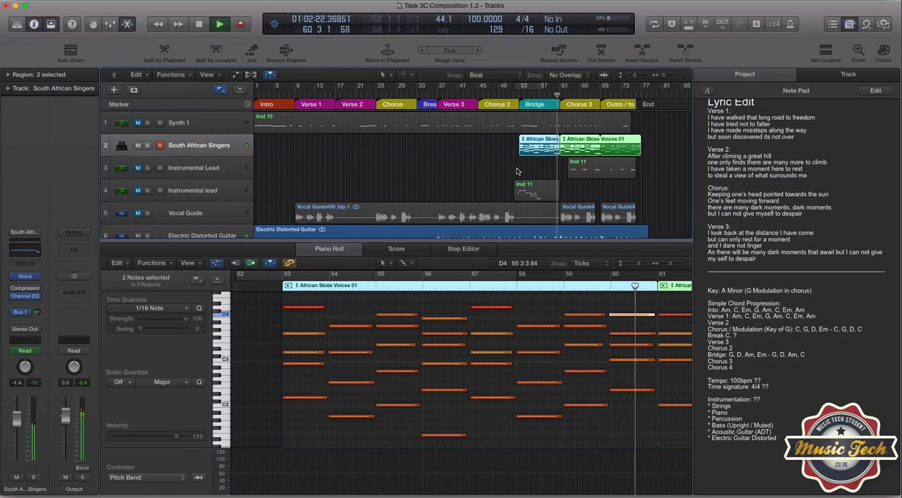
pyautogui.press('space')
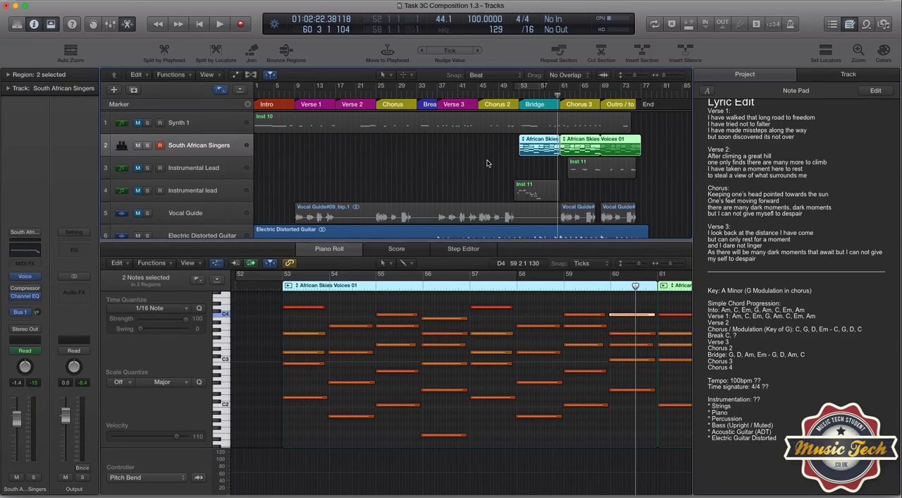
# Revisit the Vocals loops in the loop browser and return to the project notes
pyautogui.click(866, 24)
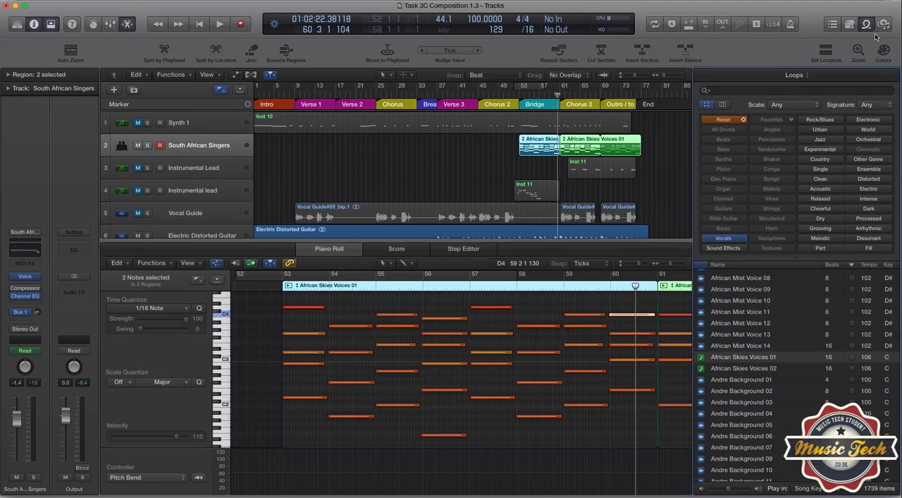
pyautogui.click(850, 27)
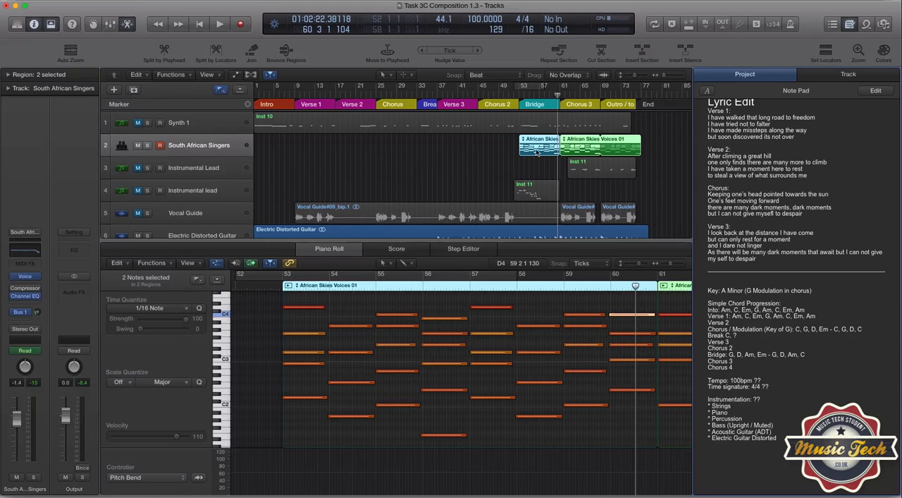
# Select the Synth 1 track and unmute it
pyautogui.click(225, 124)
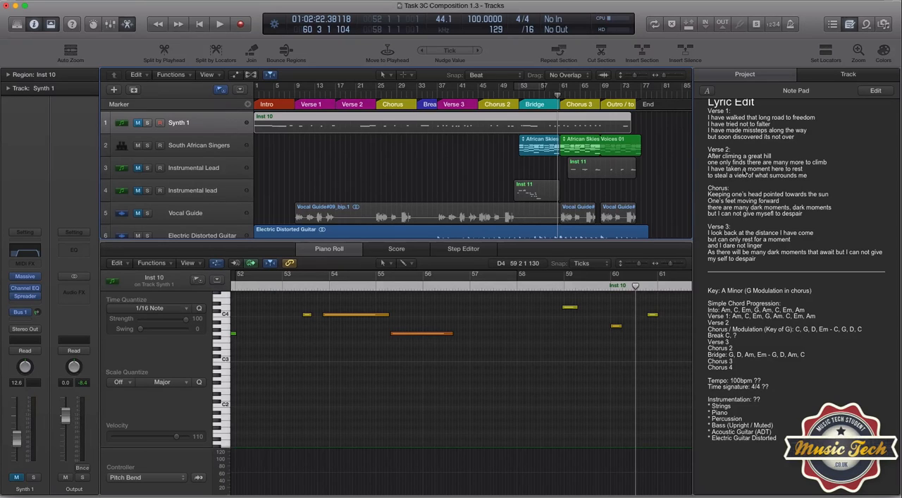
pyautogui.scroll(5, 748, 169)
pyautogui.scroll(-2, 749, 169)
pyautogui.scroll(-3, 749, 170)
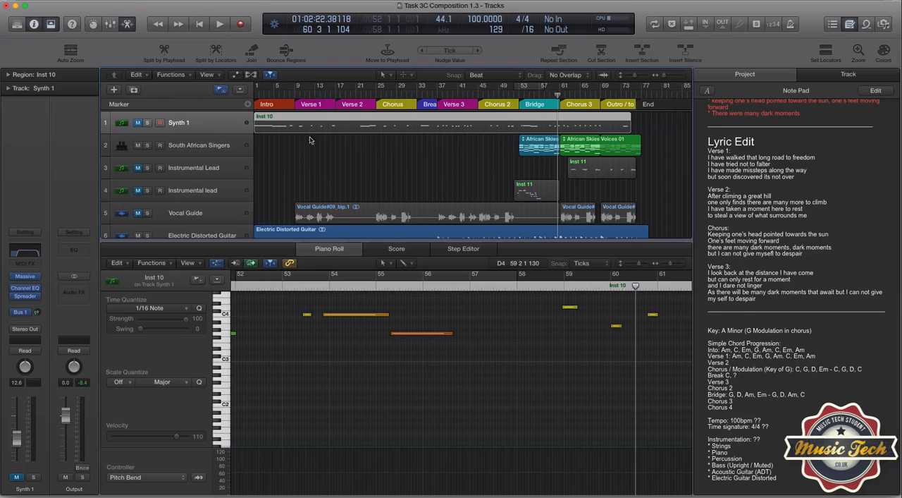
pyautogui.click(139, 127)
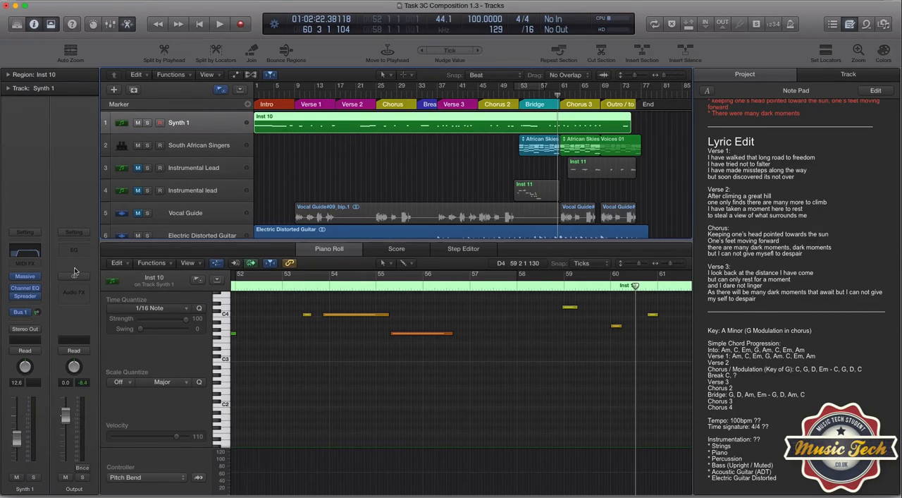
# Open the Massive instrument on Synth 1, view its sound browser, and close the plug-in window
pyautogui.moveTo(26, 279)
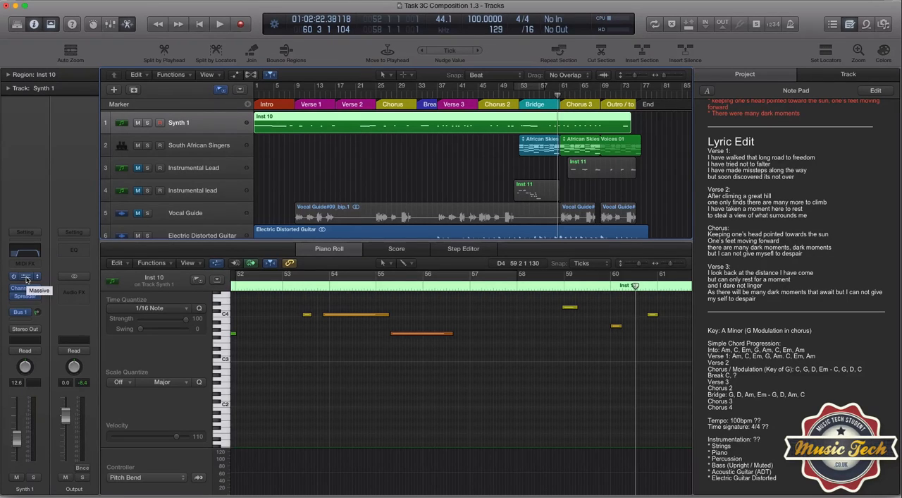
pyautogui.click(26, 280)
pyautogui.moveTo(97, 32); pyautogui.dragTo(386, 79)
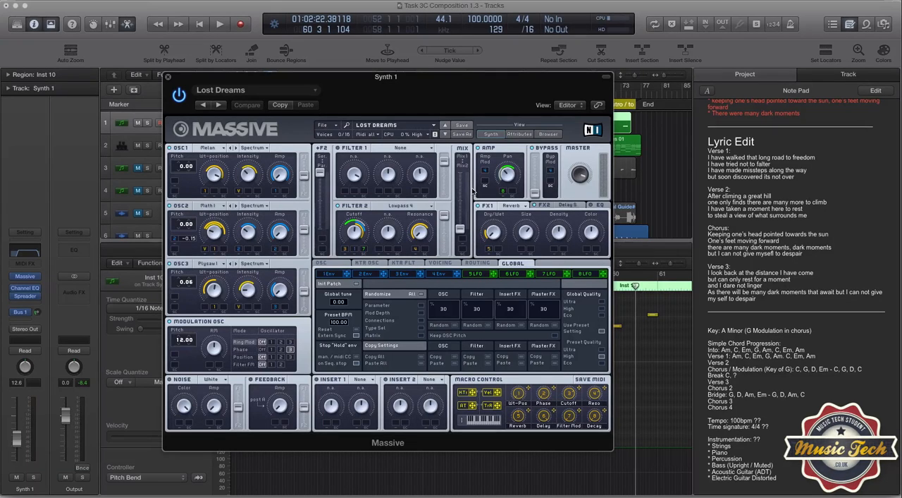
pyautogui.click(549, 134)
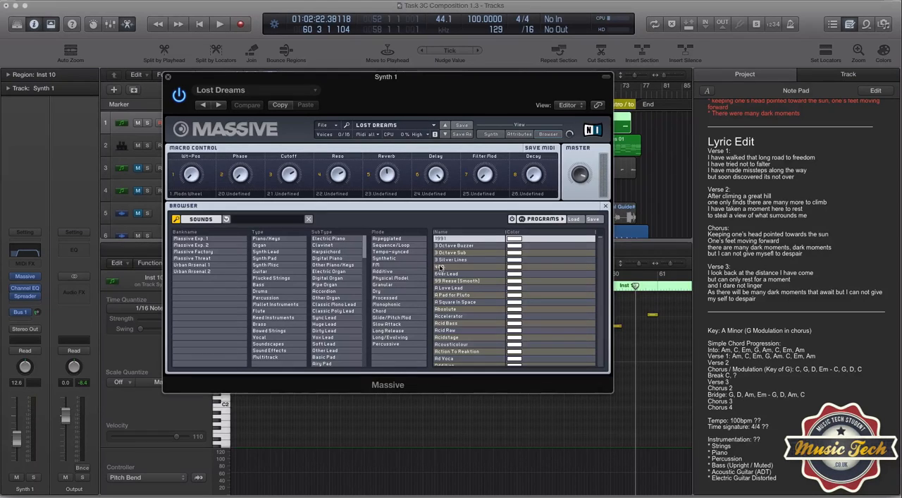
pyautogui.click(169, 79)
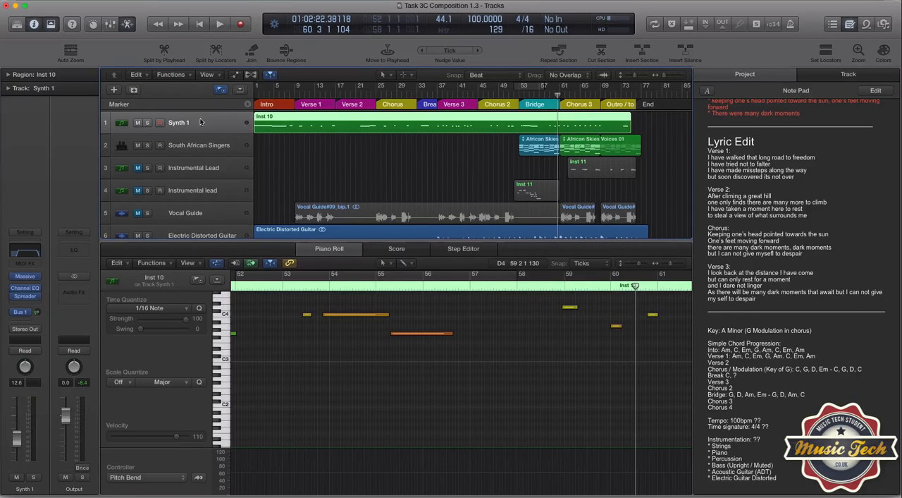
# Solo Synth 1, listen to its intro part from bar 1, and turn the solo off
pyautogui.click(147, 123)
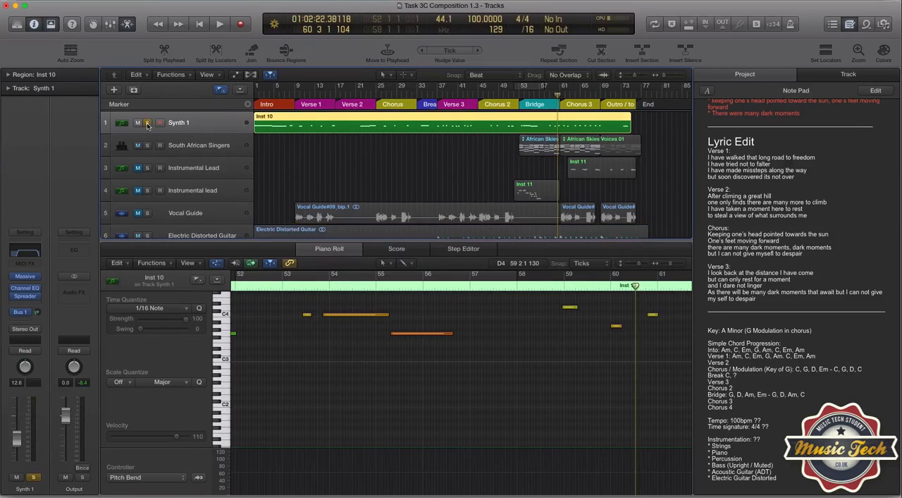
pyautogui.click(265, 96)
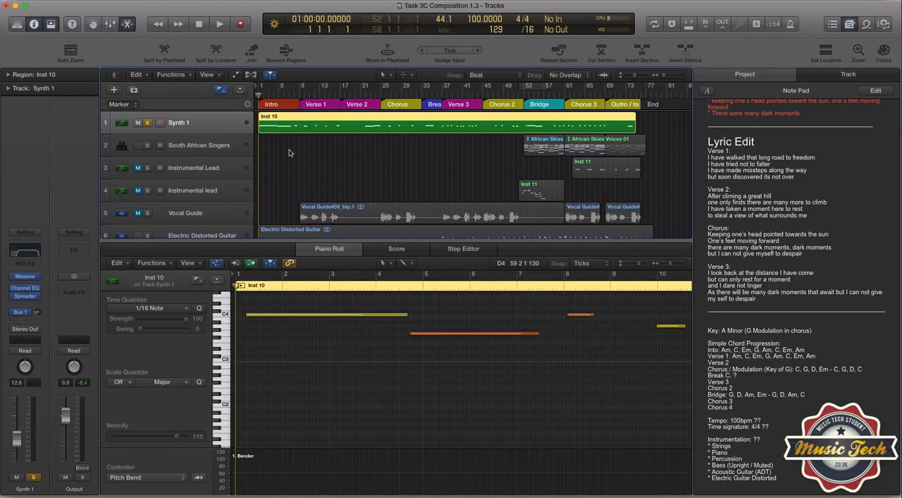
pyautogui.press('space')
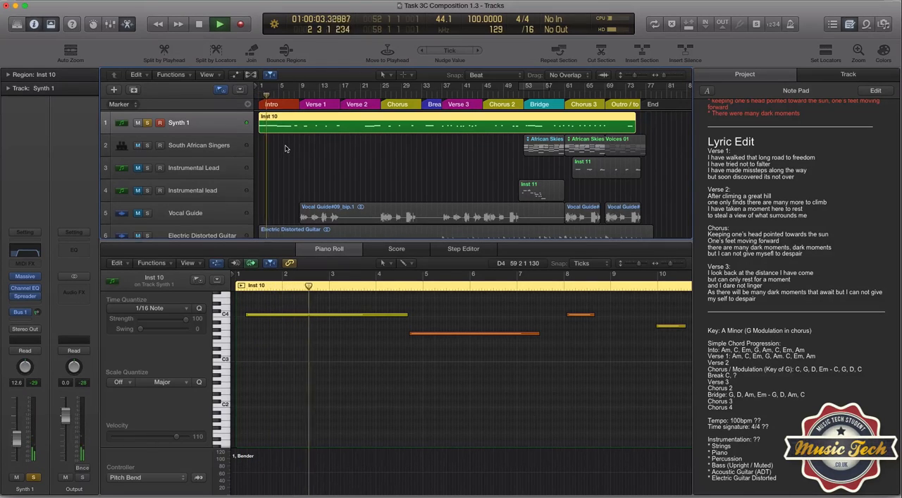
pyautogui.press('space')
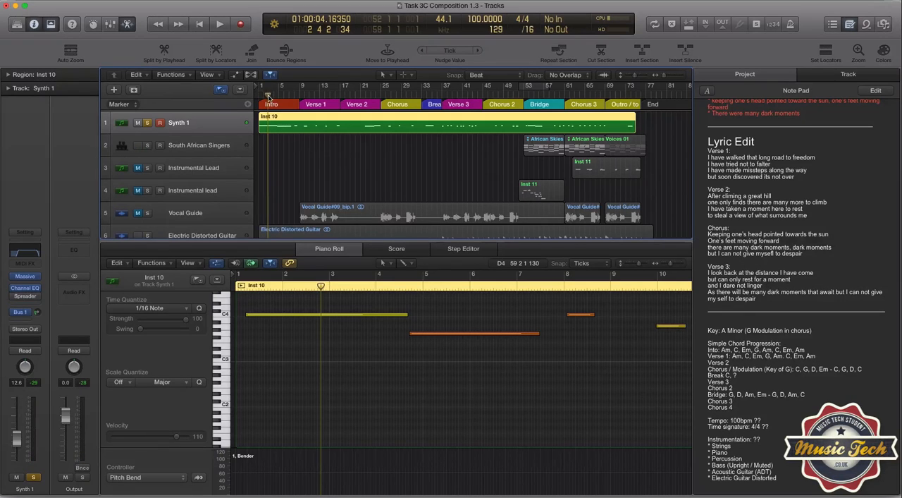
pyautogui.moveTo(268, 96); pyautogui.dragTo(258, 98)
pyautogui.press('space')
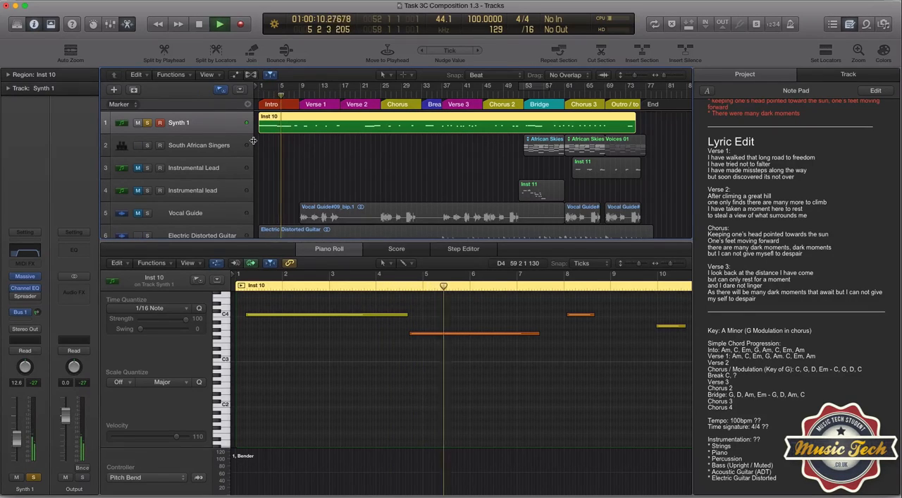
pyautogui.press('space')
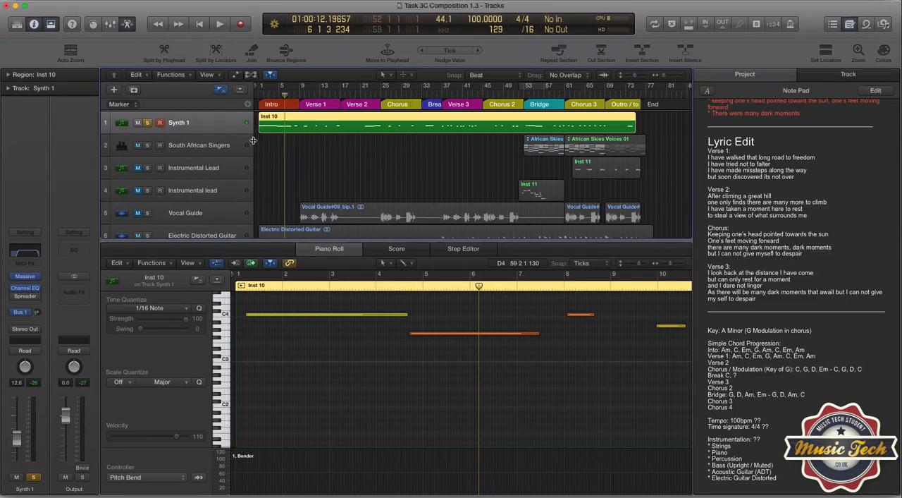
pyautogui.click(147, 124)
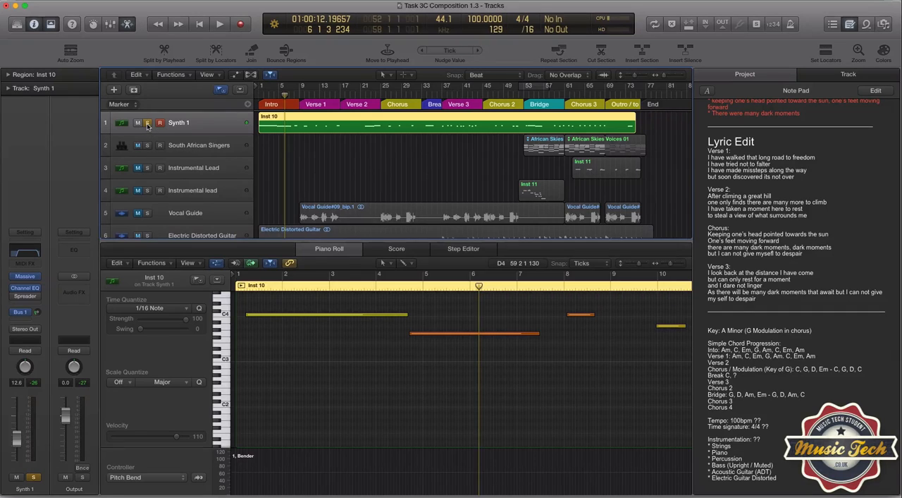
# Play the intro from bar 1 with Synth 1 alongside the other unmuted tracks, and stop around bar 7
pyautogui.click(258, 95)
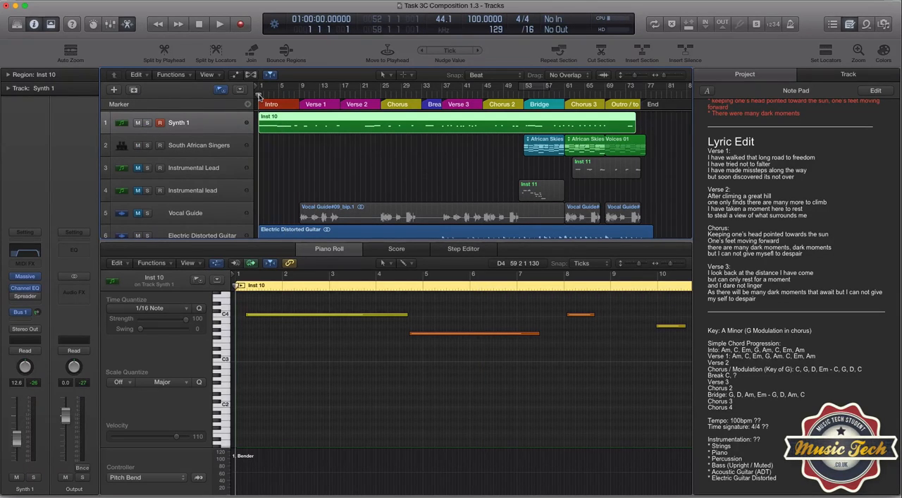
pyautogui.press('space')
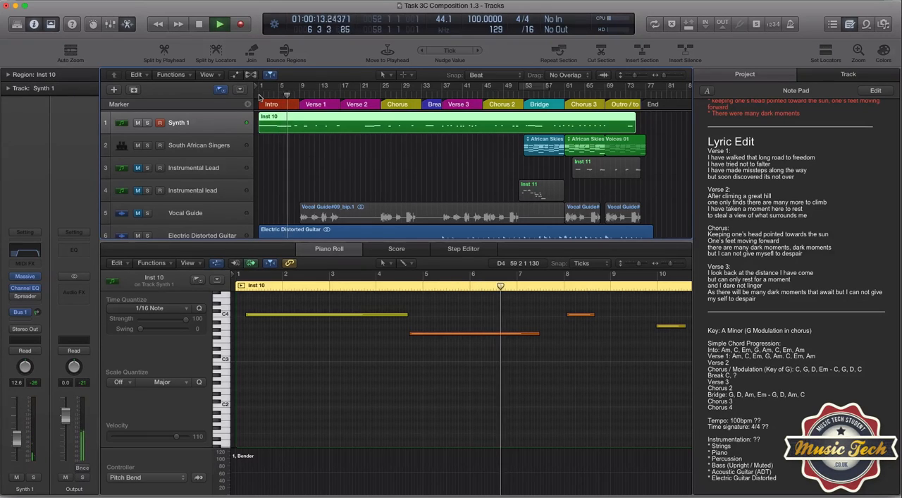
pyautogui.press('space')
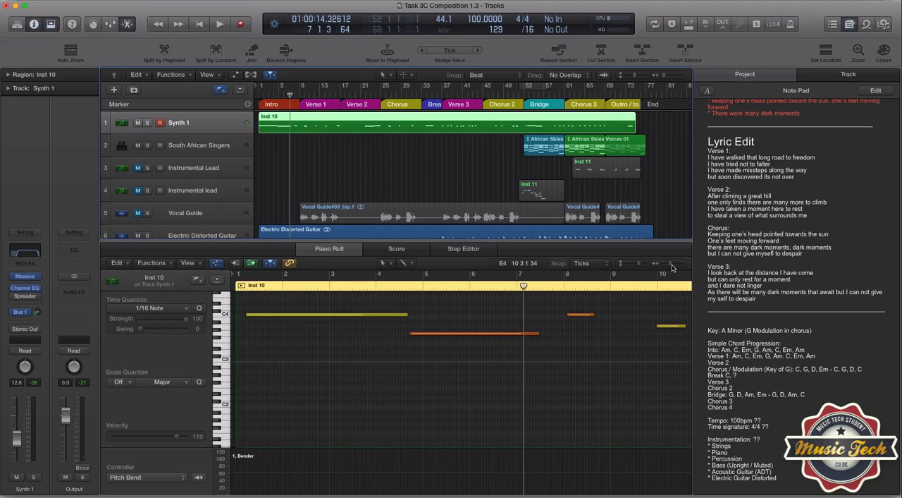
pyautogui.moveTo(672, 266); pyautogui.dragTo(669, 267)
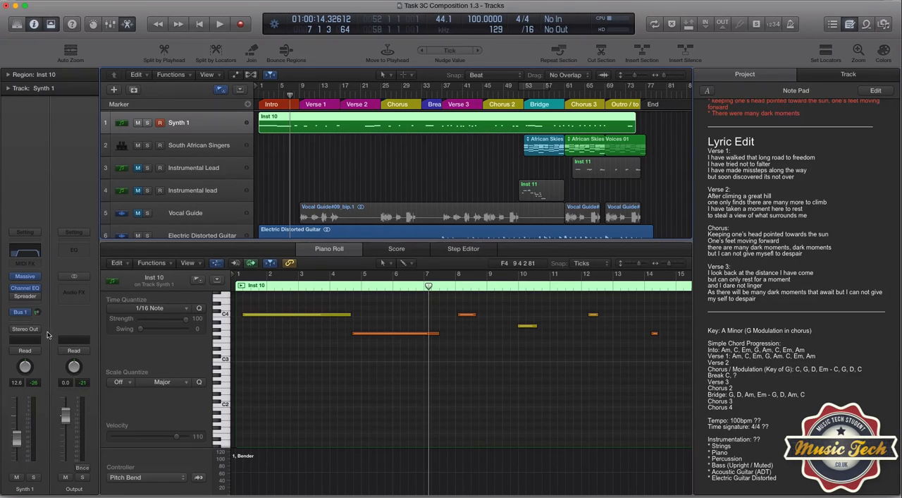
# View the list of available software instruments for the Synth 1 track and close it without choosing one
pyautogui.click(25, 276)
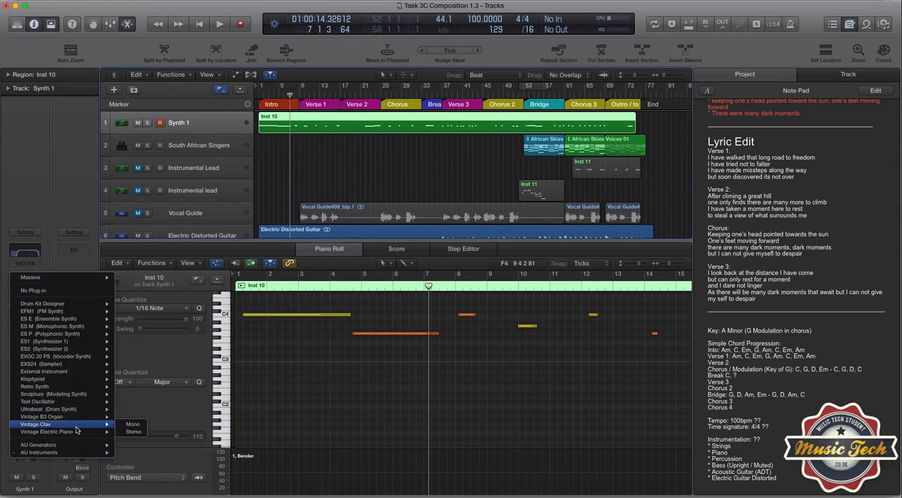
pyautogui.moveTo(50, 398)
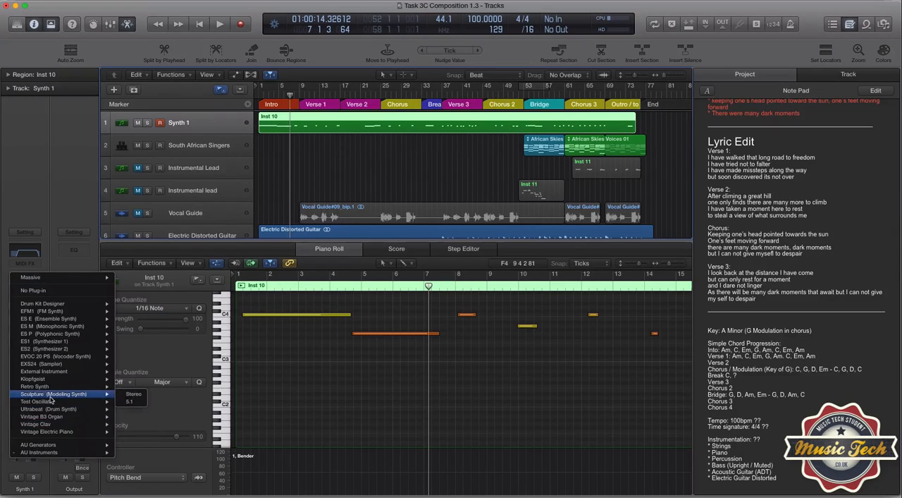
pyautogui.click(54, 183)
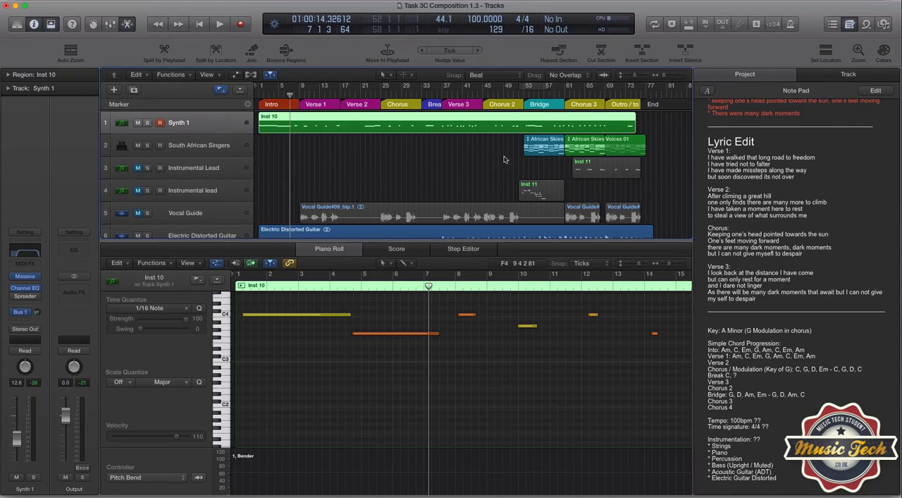
# Place the playhead at bar 52, just before the bridge, and unmute both instrumental lead tracks
pyautogui.click(523, 96)
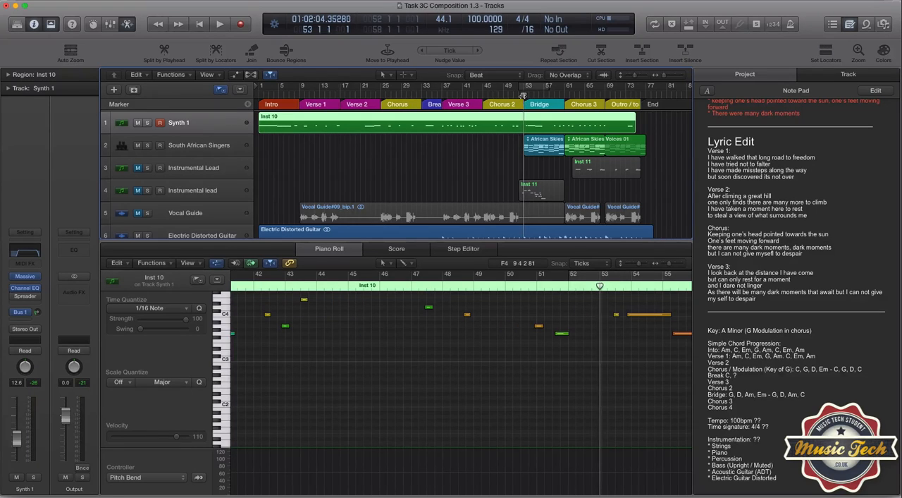
pyautogui.click(519, 96)
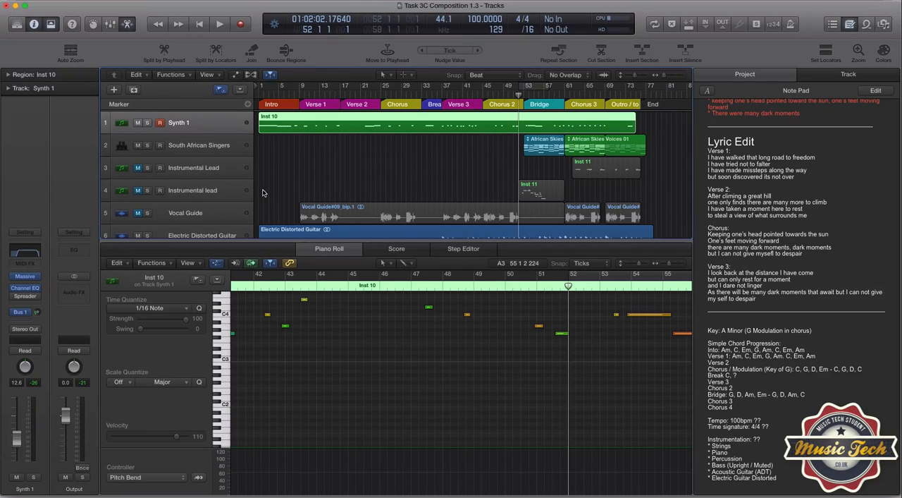
pyautogui.click(139, 167)
pyautogui.click(138, 190)
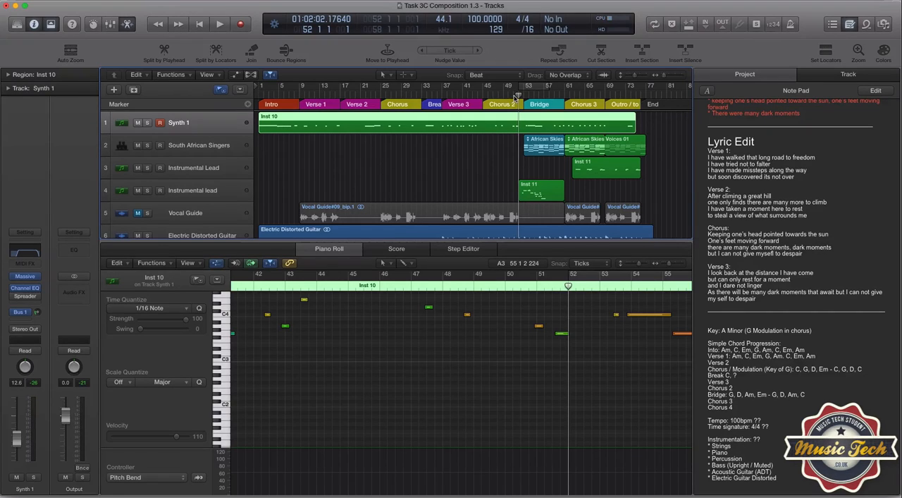
# Play the bridge from bar 52 to around bar 57, and show the bridge's Inst 11 lead region in the Piano Roll
pyautogui.press('space')
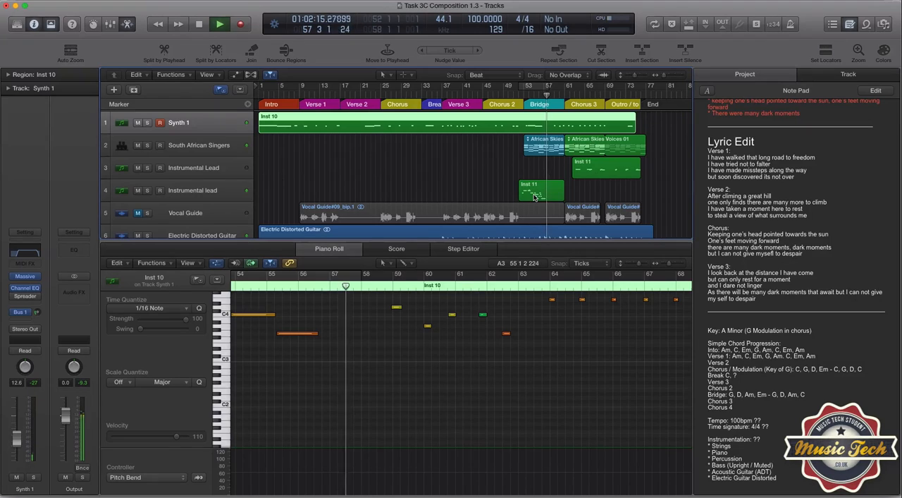
pyautogui.press('space')
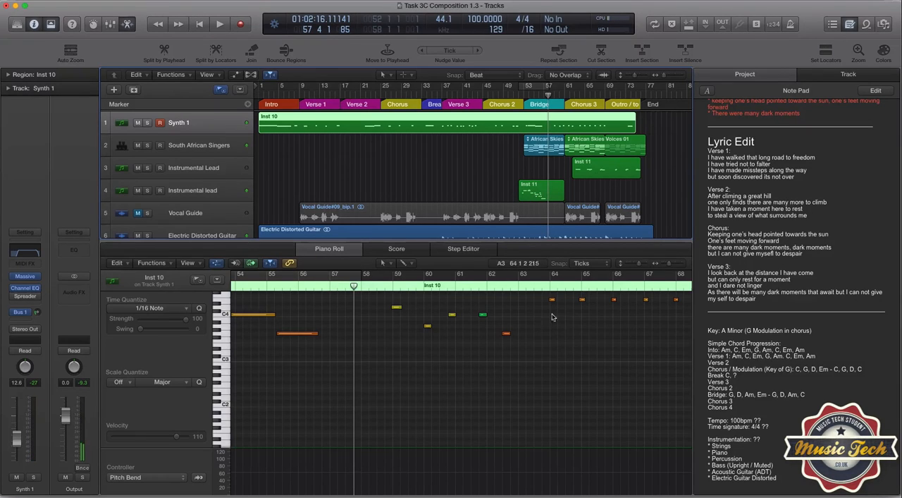
pyautogui.click(532, 185)
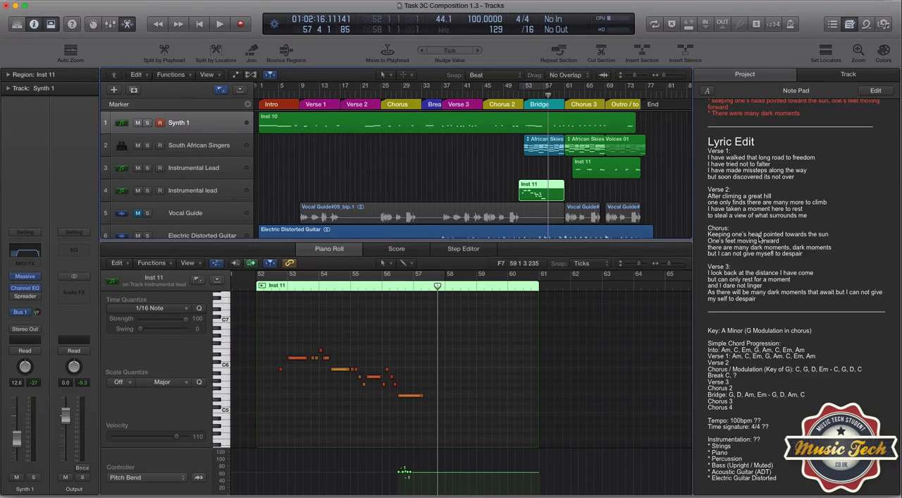
# Go back through the project notes to the Using Technology and Musical Arrangement sections
pyautogui.scroll(2, 760, 238)
pyautogui.scroll(10, 760, 238)
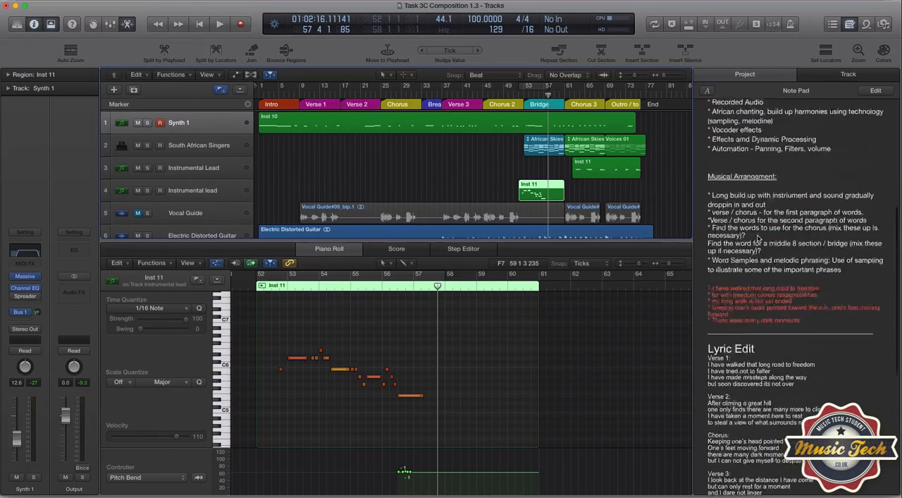
pyautogui.scroll(1, 758, 238)
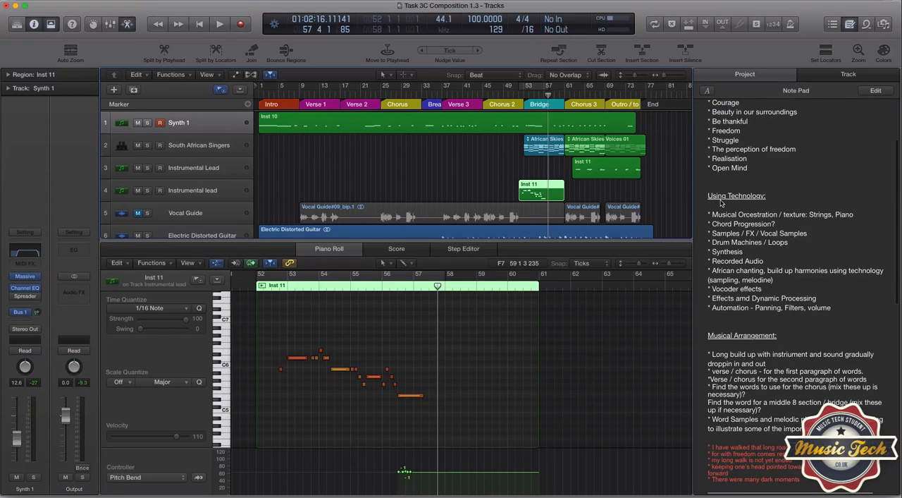